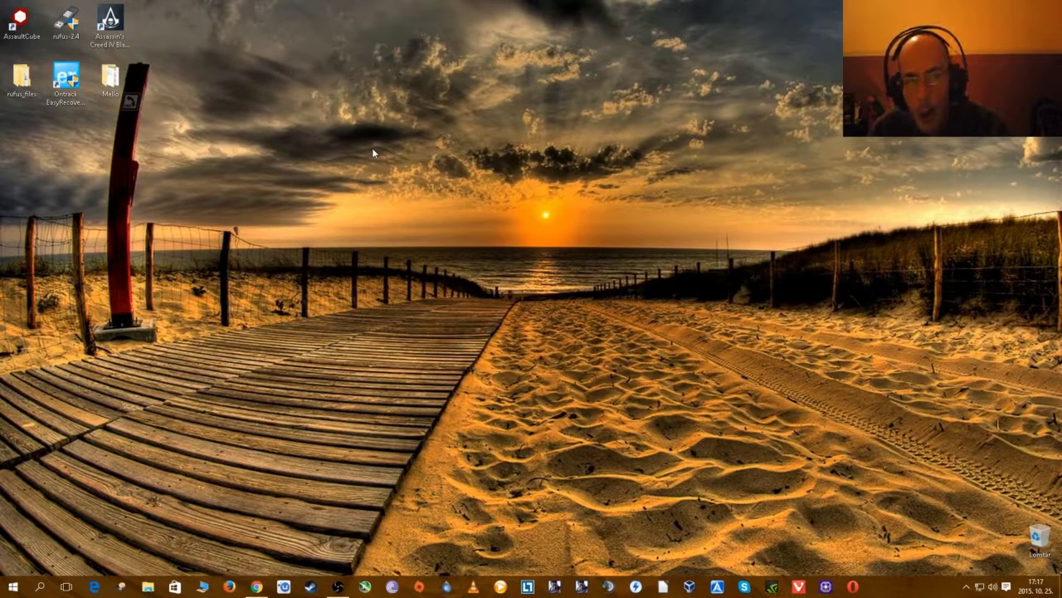
Open the display settings from the desktop and review the Értesítések és műveletek options, including the apps allowed to send notifications
{"action": "right_click", "coordinate": [482, 141]}
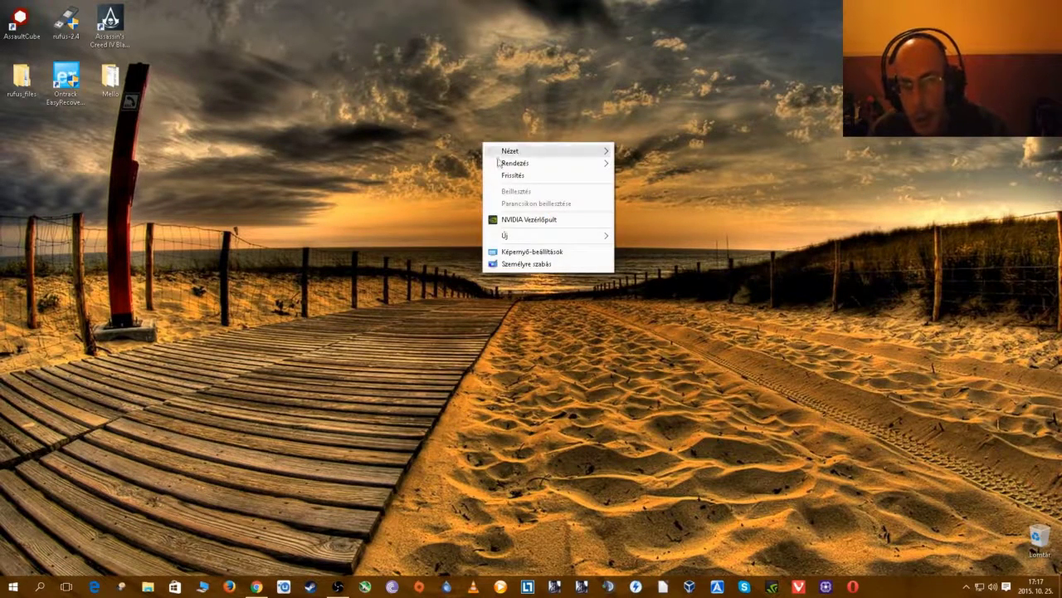
{"action": "left_click", "coordinate": [523, 253]}
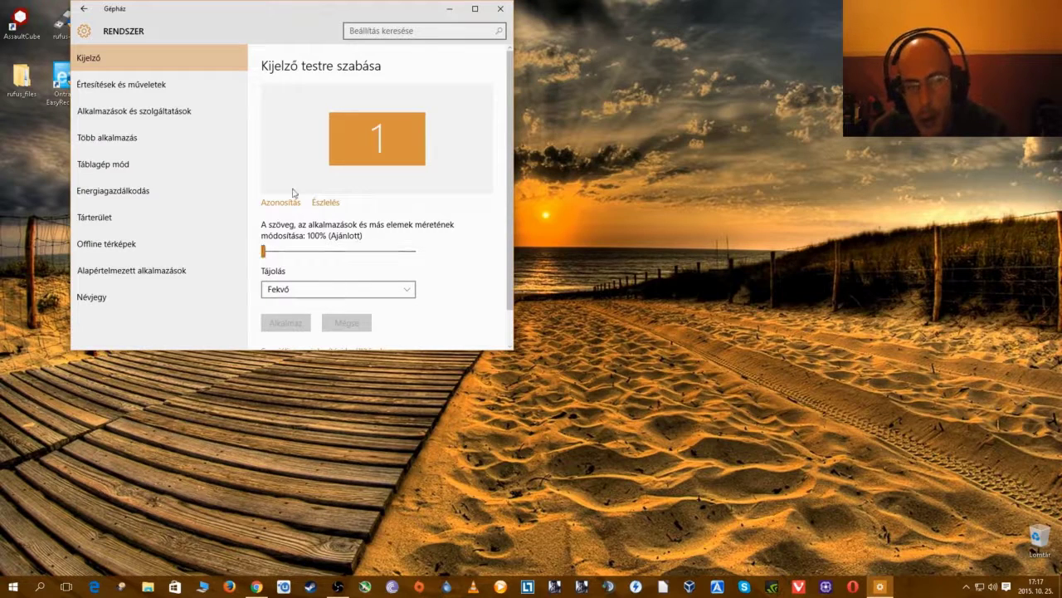
{"action": "left_click", "coordinate": [154, 87]}
{"action": "scroll", "coordinate": [360, 217], "scroll_direction": "down", "scroll_amount": 2}
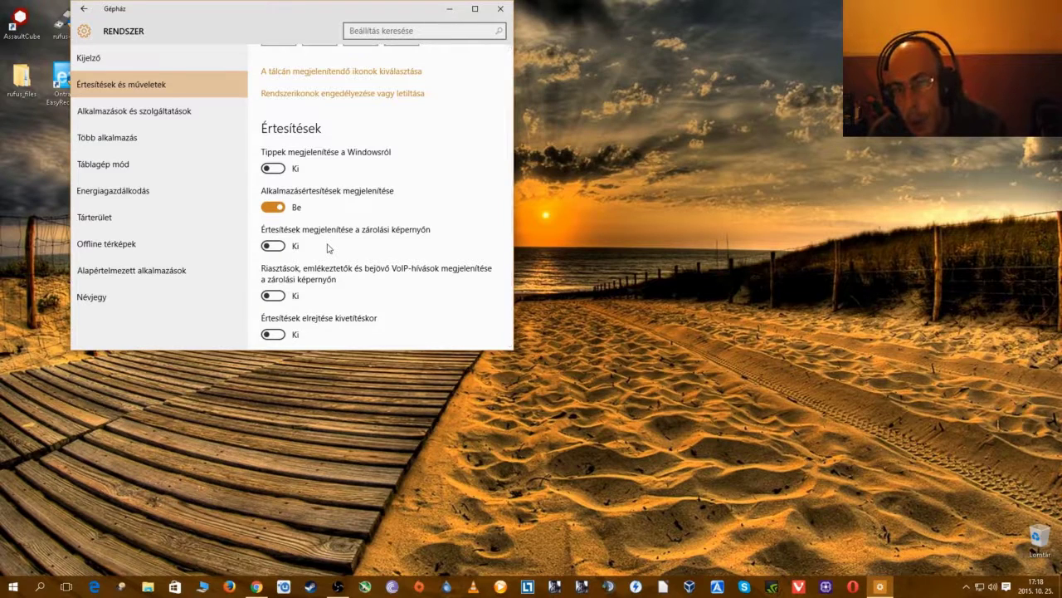
{"action": "scroll", "coordinate": [328, 248], "scroll_direction": "down", "scroll_amount": 2}
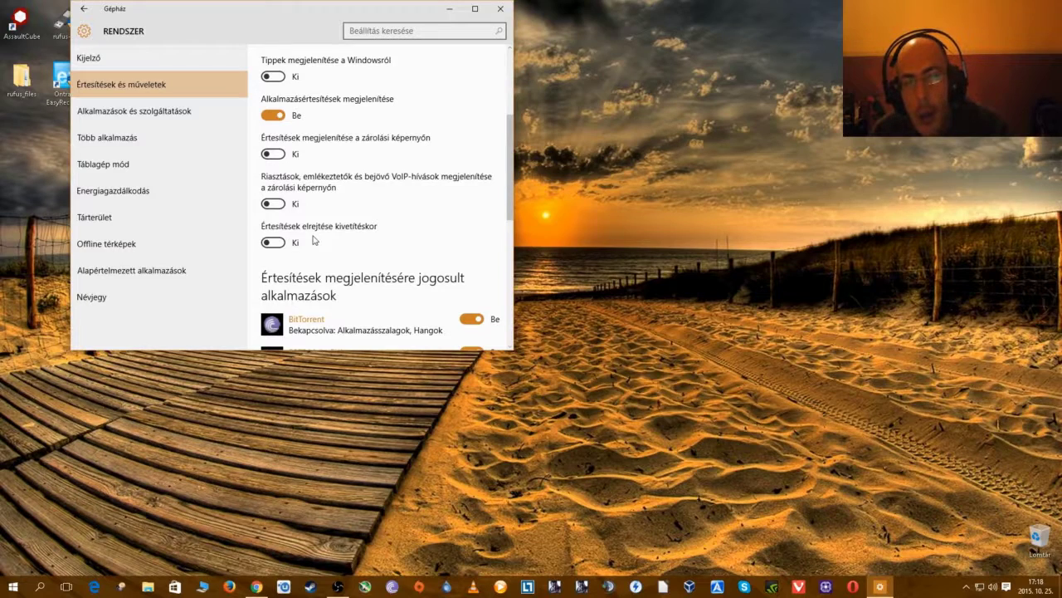
{"action": "scroll", "coordinate": [313, 240], "scroll_direction": "down", "scroll_amount": 3}
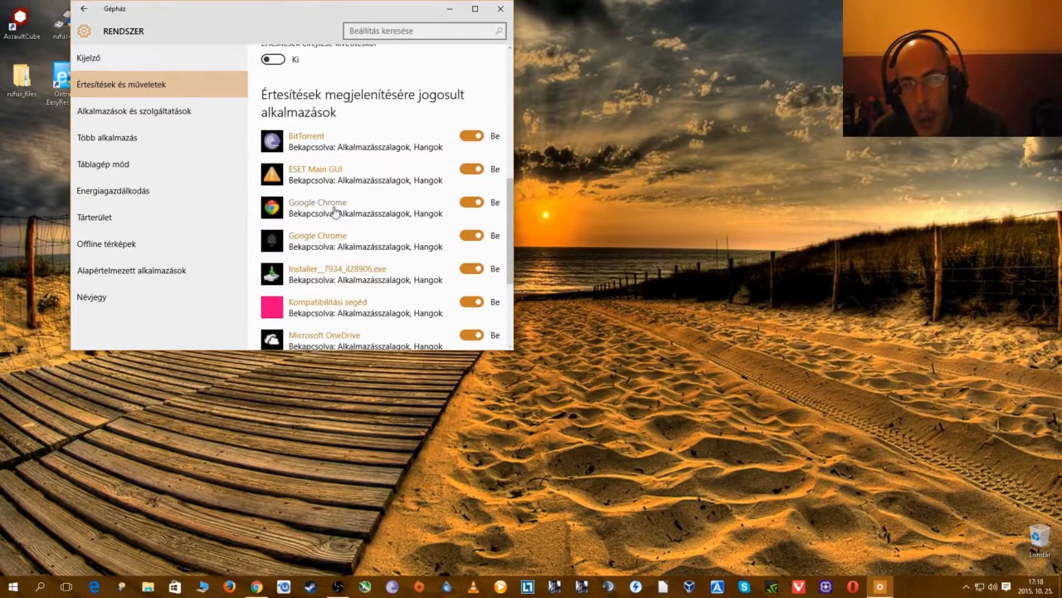
{"action": "scroll", "coordinate": [335, 212], "scroll_direction": "down", "scroll_amount": 3}
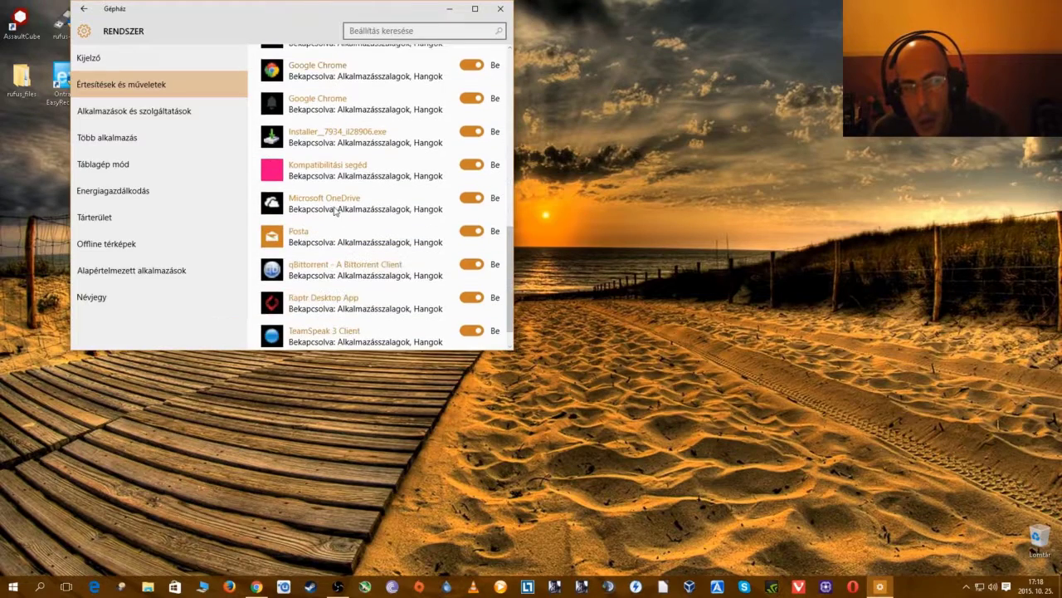
{"action": "scroll", "coordinate": [334, 212], "scroll_direction": "up", "scroll_amount": 8}
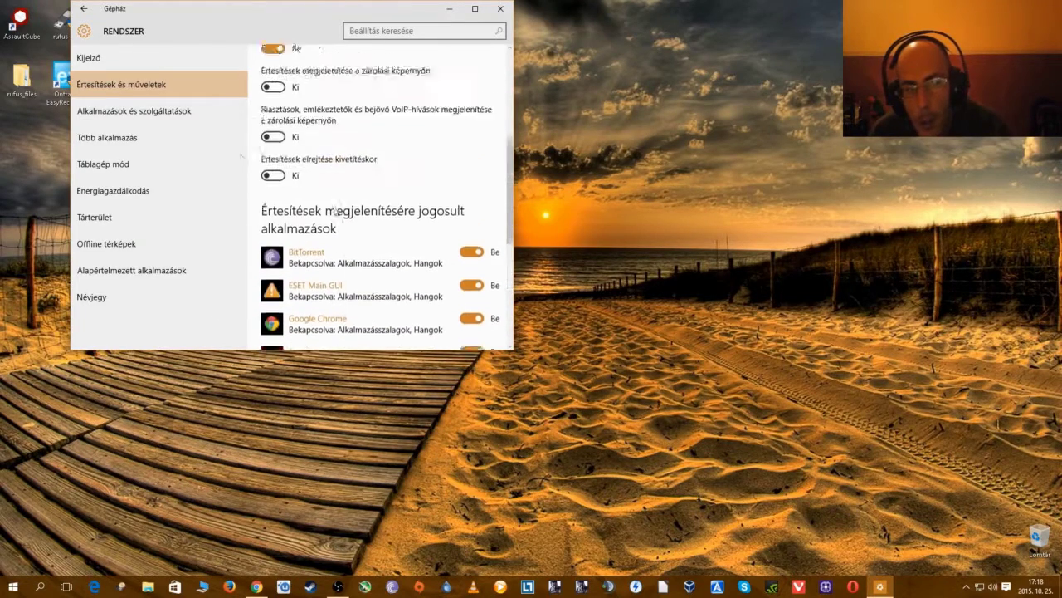
Look through the installed programs under Alkalmazások és szolgáltatások and expand the Candy Crush Saga entry to view its removal option
{"action": "left_click", "coordinate": [145, 119]}
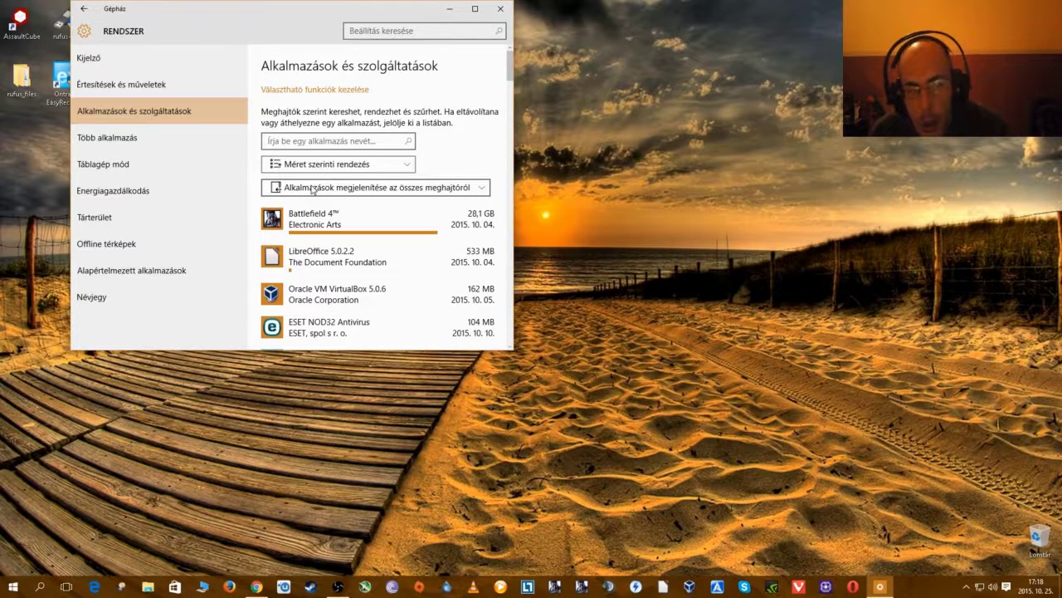
{"action": "scroll", "coordinate": [312, 190], "scroll_direction": "down", "scroll_amount": 2}
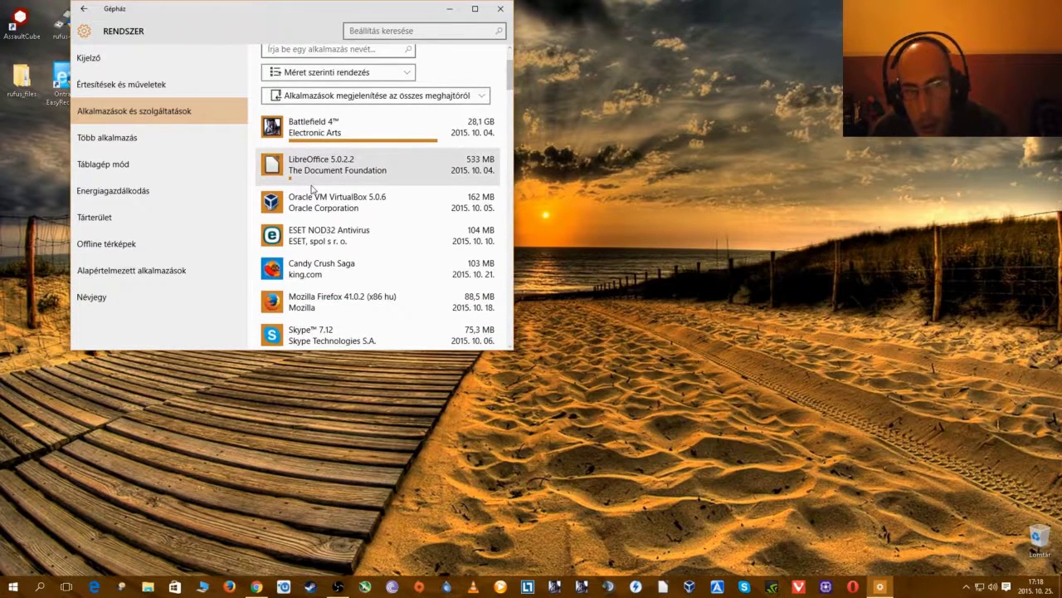
{"action": "scroll", "coordinate": [312, 190], "scroll_direction": "down", "scroll_amount": 3}
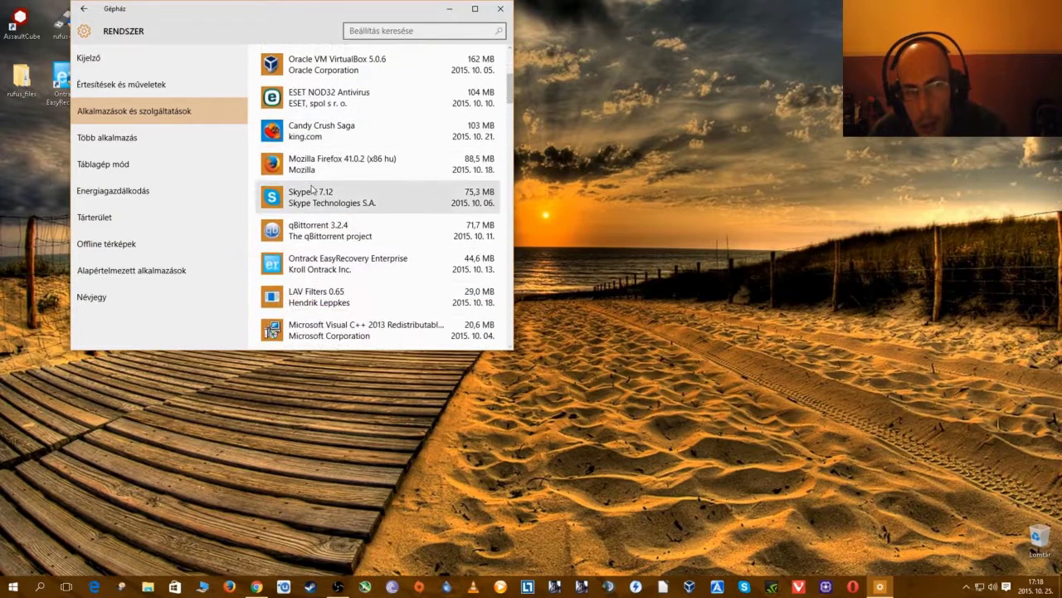
{"action": "left_click", "coordinate": [319, 131]}
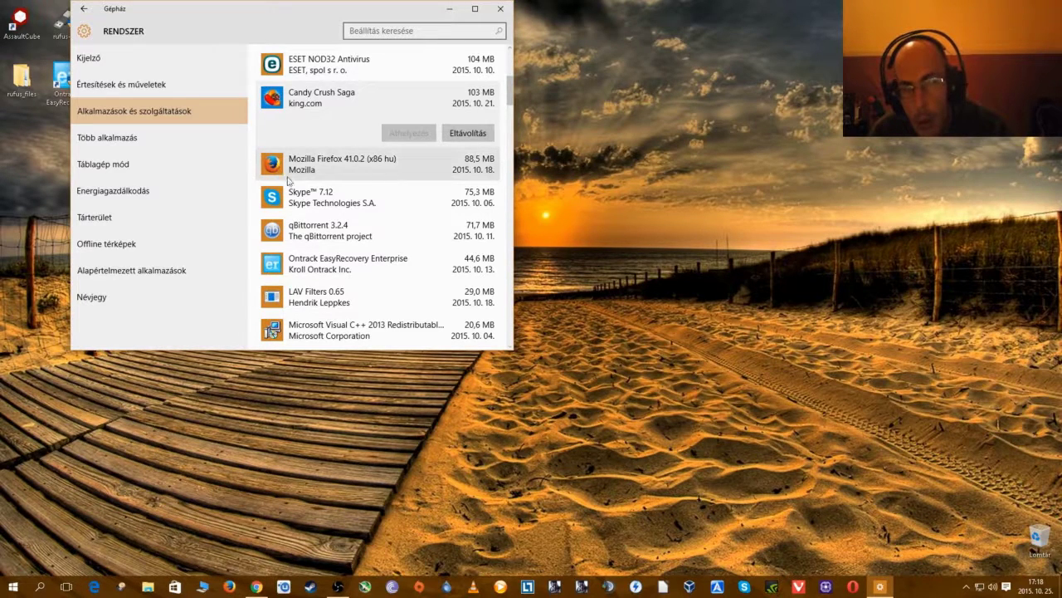
{"action": "scroll", "coordinate": [294, 185], "scroll_direction": "down", "scroll_amount": 7}
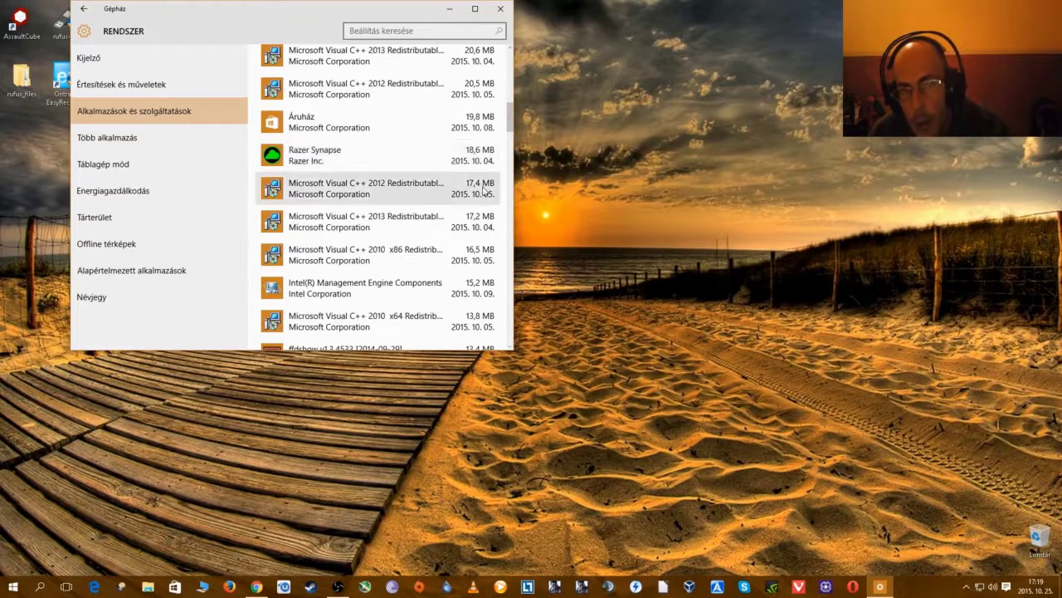
{"action": "scroll", "coordinate": [332, 168], "scroll_direction": "up", "scroll_amount": 3}
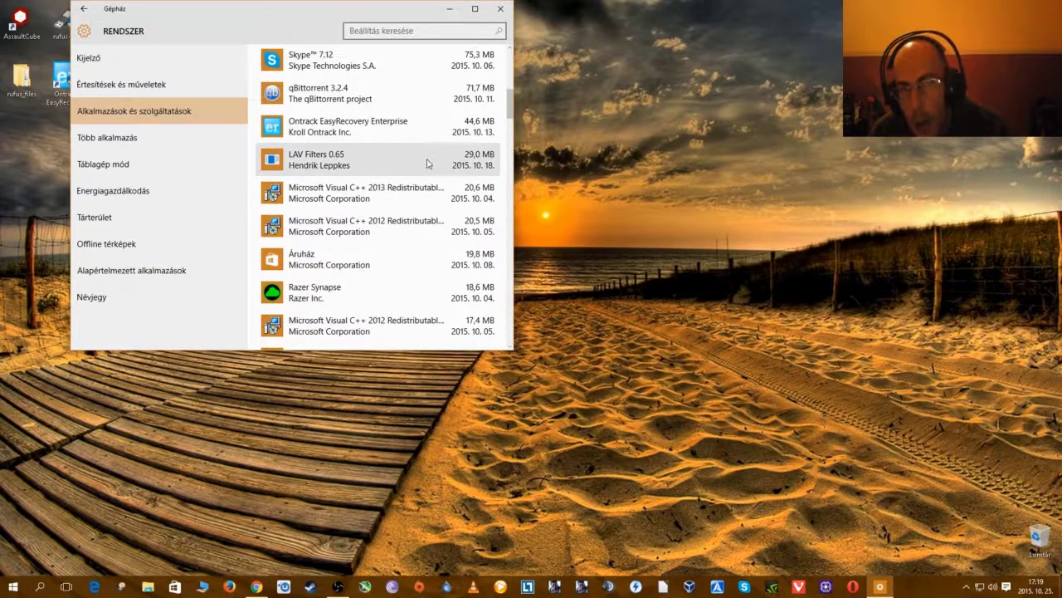
{"action": "scroll", "coordinate": [407, 166], "scroll_direction": "down", "scroll_amount": 3}
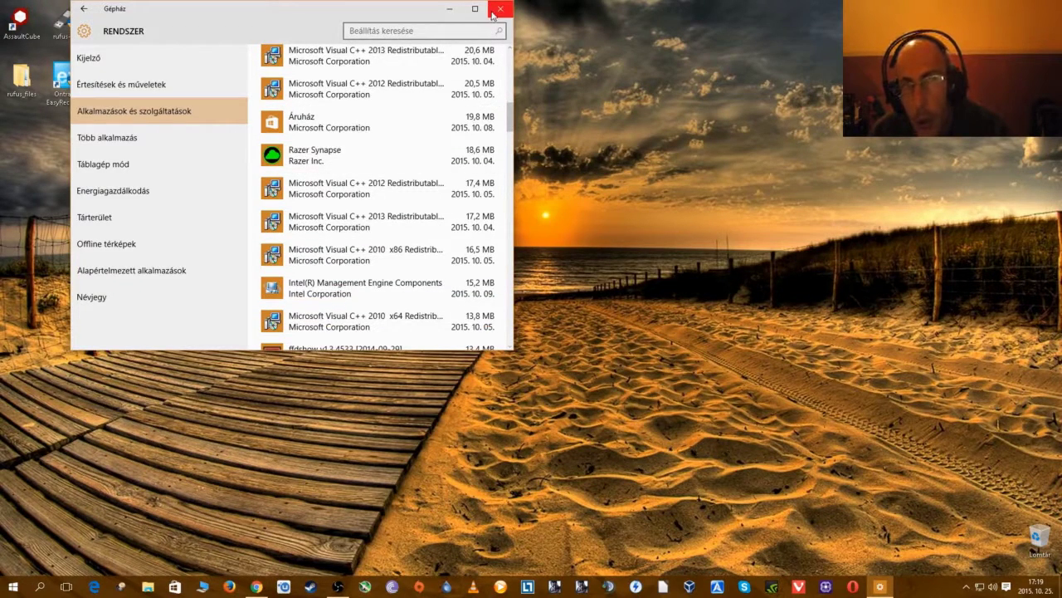
Review the Több alkalmazás, Táblagép mód and Energiagazdálkodás settings pages
{"action": "left_click", "coordinate": [147, 139]}
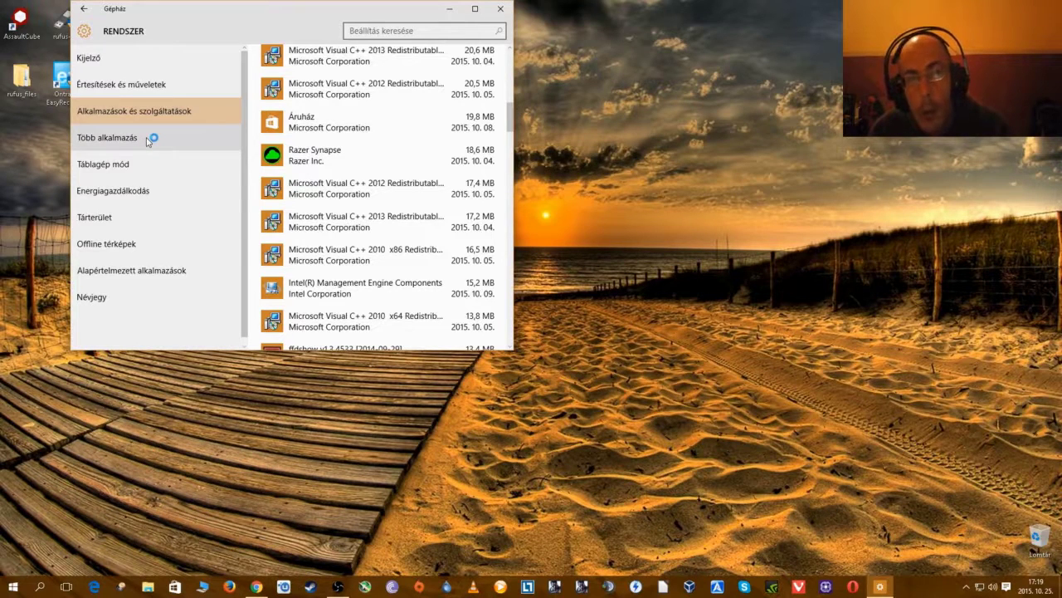
{"action": "left_click", "coordinate": [147, 139]}
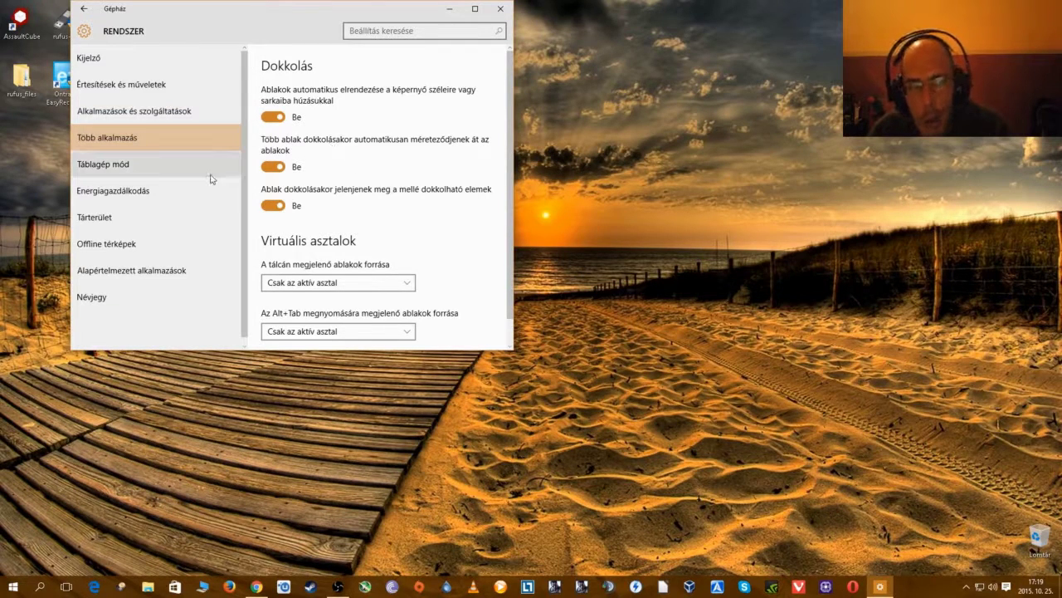
{"action": "scroll", "coordinate": [317, 179], "scroll_direction": "down", "scroll_amount": 1}
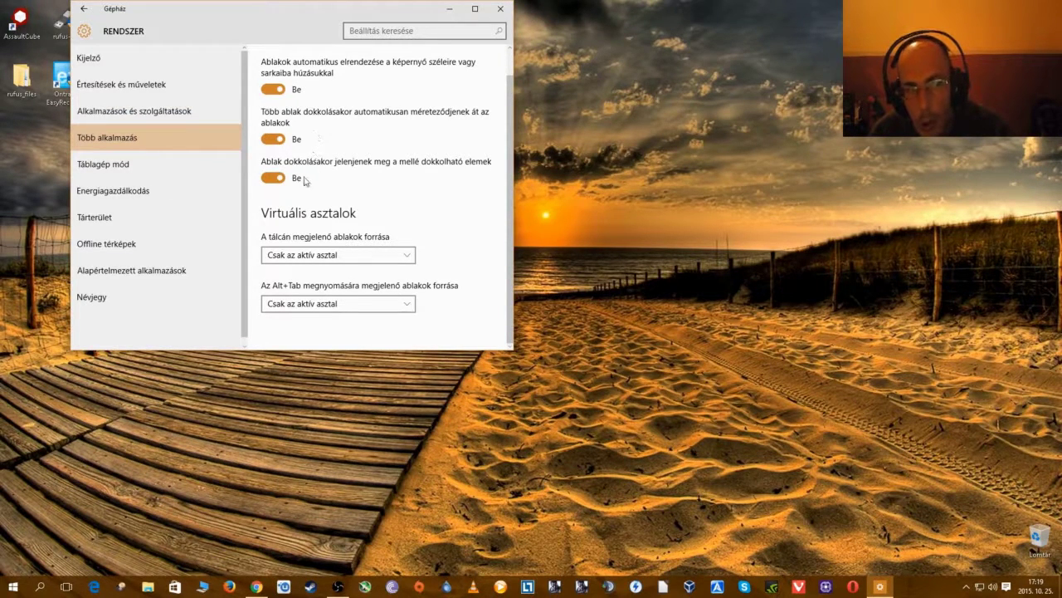
{"action": "left_click", "coordinate": [138, 168]}
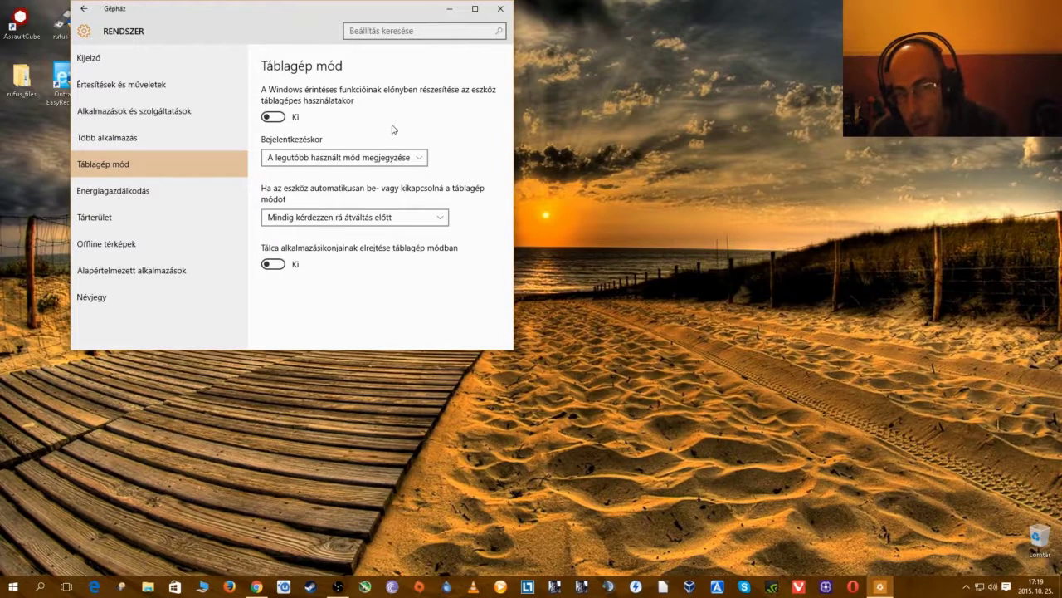
{"action": "left_click", "coordinate": [138, 192]}
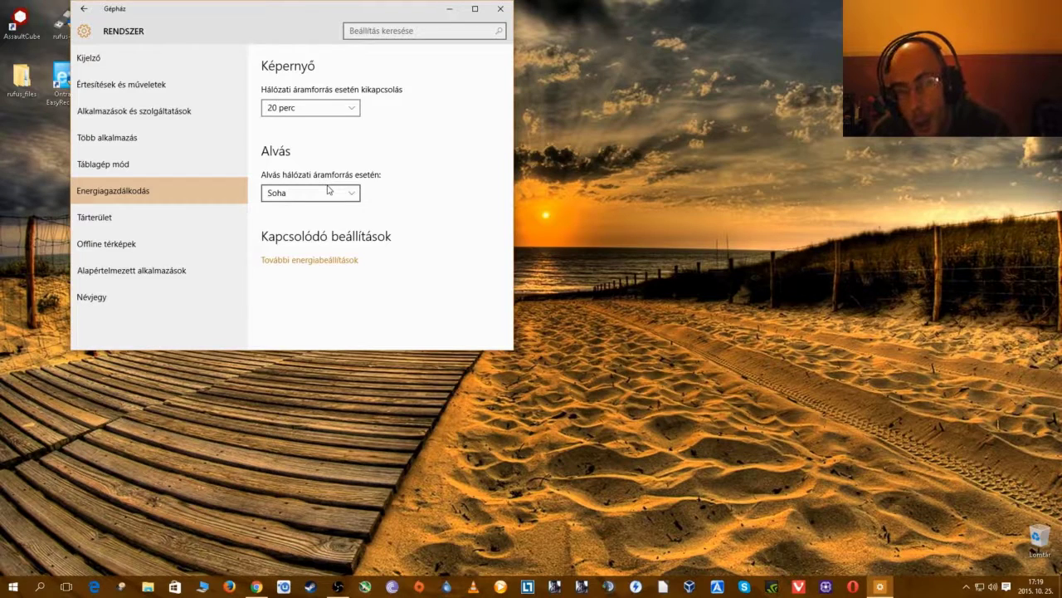
Examine the space usage of all drives under Tárterület
{"action": "left_click", "coordinate": [191, 220]}
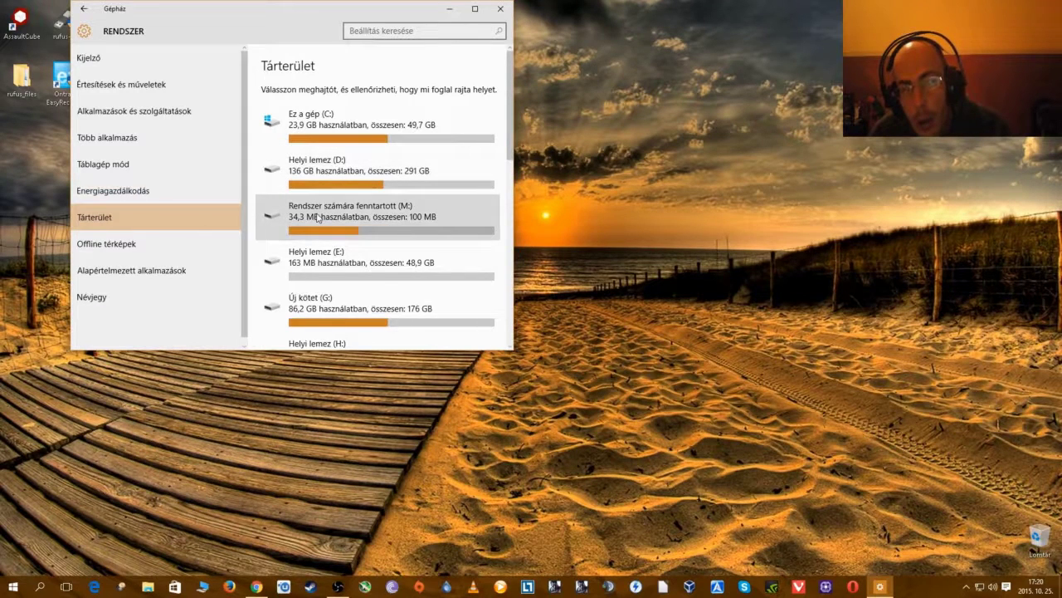
{"action": "scroll", "coordinate": [318, 211], "scroll_direction": "down", "scroll_amount": 1}
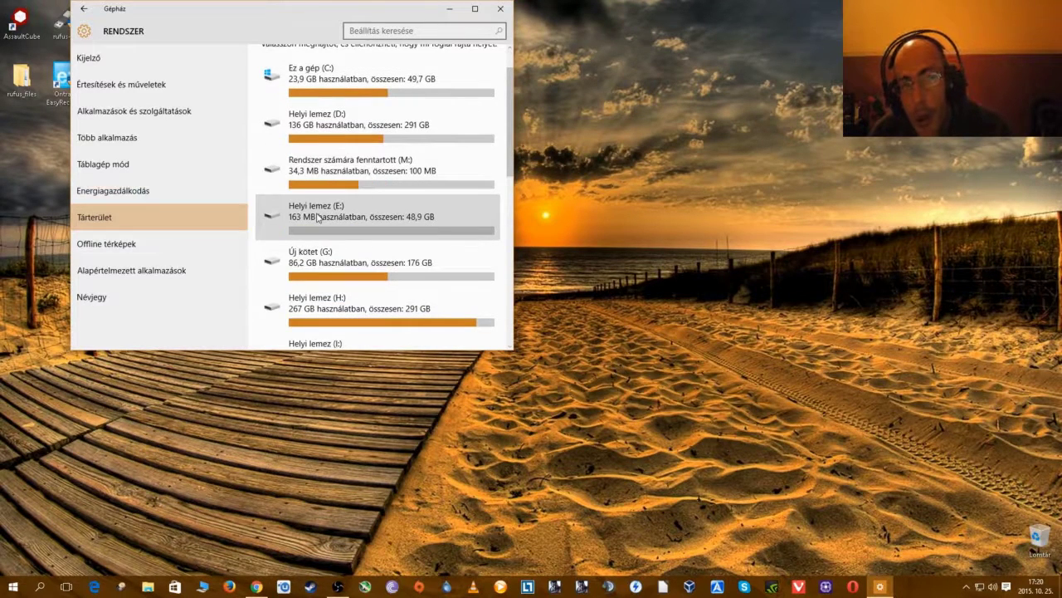
{"action": "scroll", "coordinate": [318, 216], "scroll_direction": "down", "scroll_amount": 6}
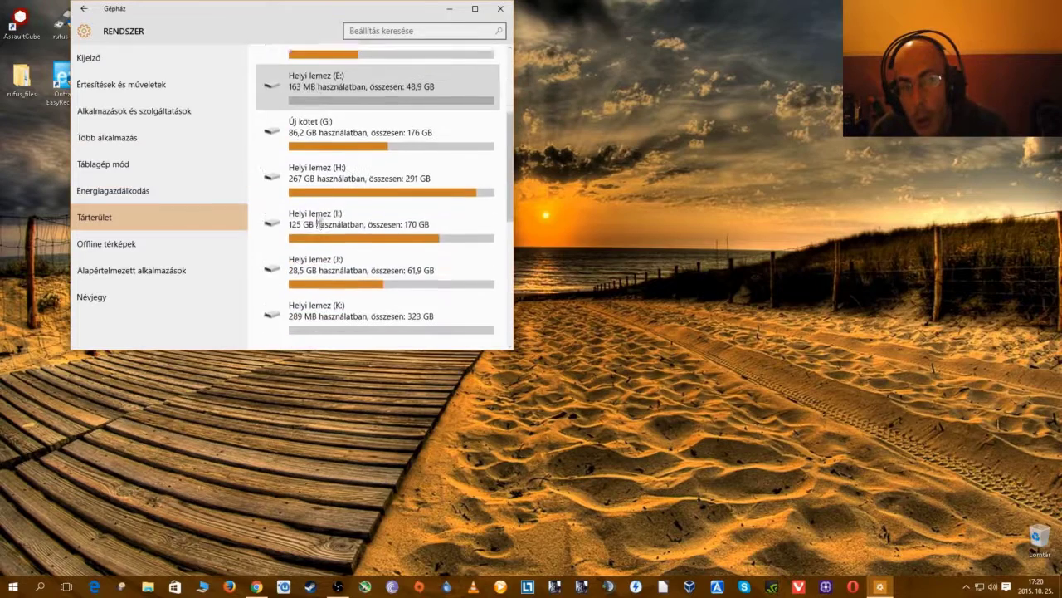
{"action": "scroll", "coordinate": [318, 217], "scroll_direction": "up", "scroll_amount": 7}
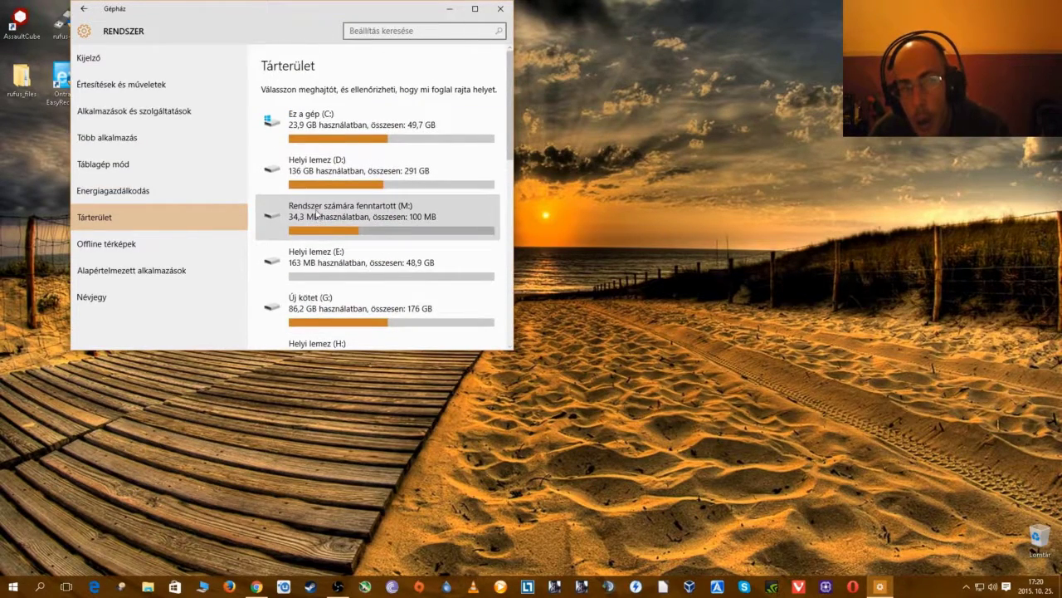
Review the Offline térképek settings for metered connections and map updates
{"action": "left_click", "coordinate": [171, 243]}
{"action": "scroll", "coordinate": [304, 206], "scroll_direction": "down", "scroll_amount": 3}
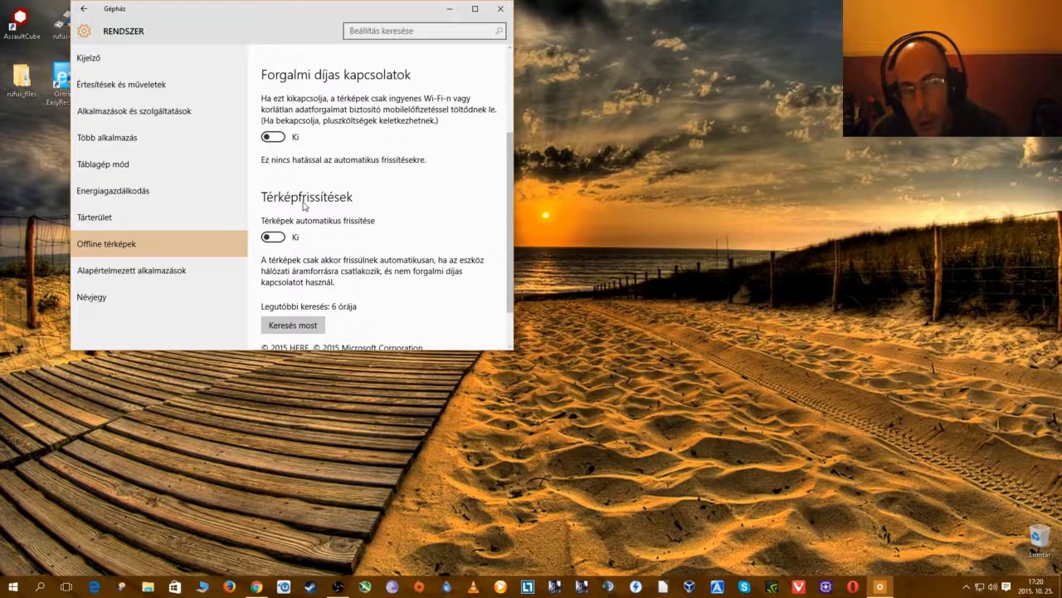
{"action": "scroll", "coordinate": [304, 205], "scroll_direction": "down", "scroll_amount": 2}
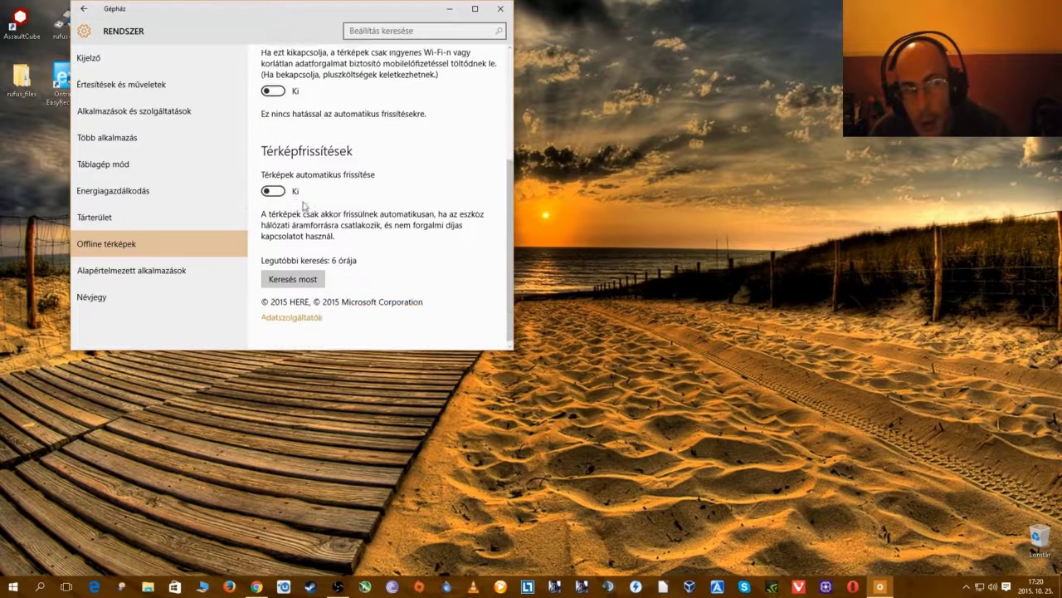
Review the Alapértelmezett alkalmazások page and view the alternatives offered for the photo viewer without choosing one
{"action": "left_click", "coordinate": [138, 275]}
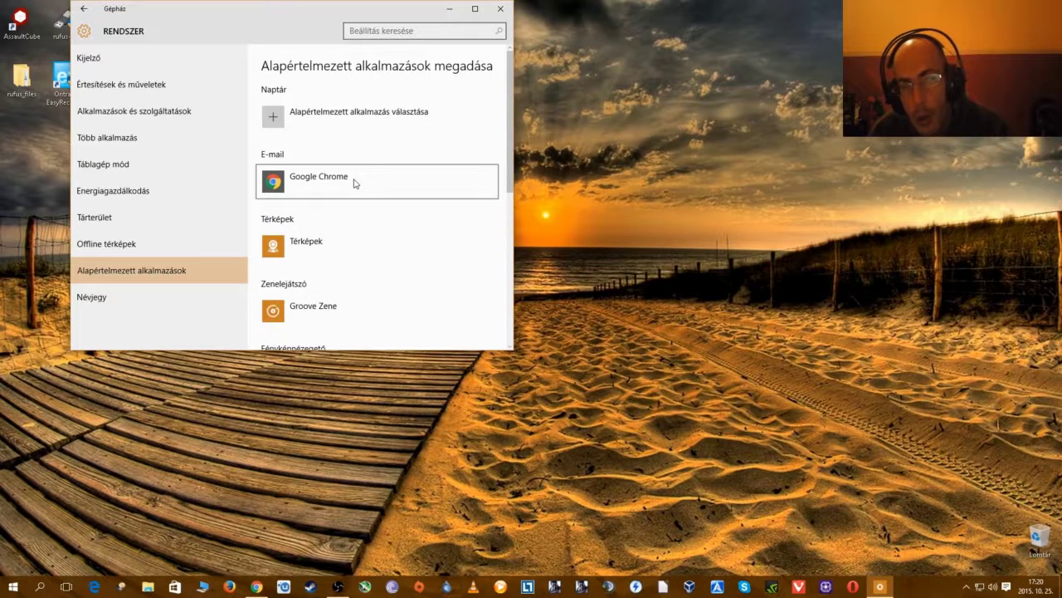
{"action": "scroll", "coordinate": [358, 234], "scroll_direction": "down", "scroll_amount": 2}
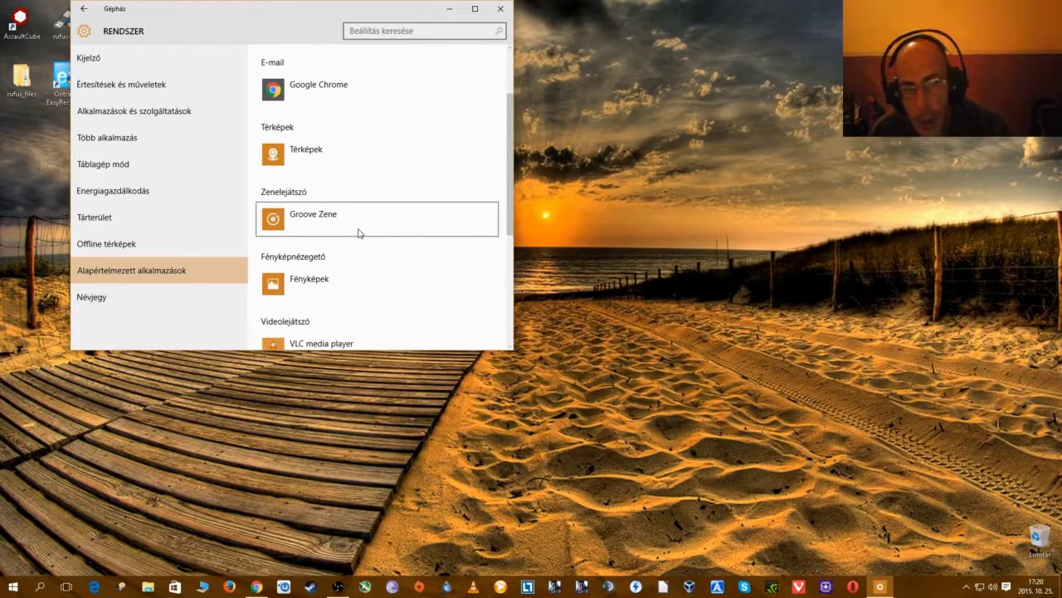
{"action": "left_click", "coordinate": [327, 279]}
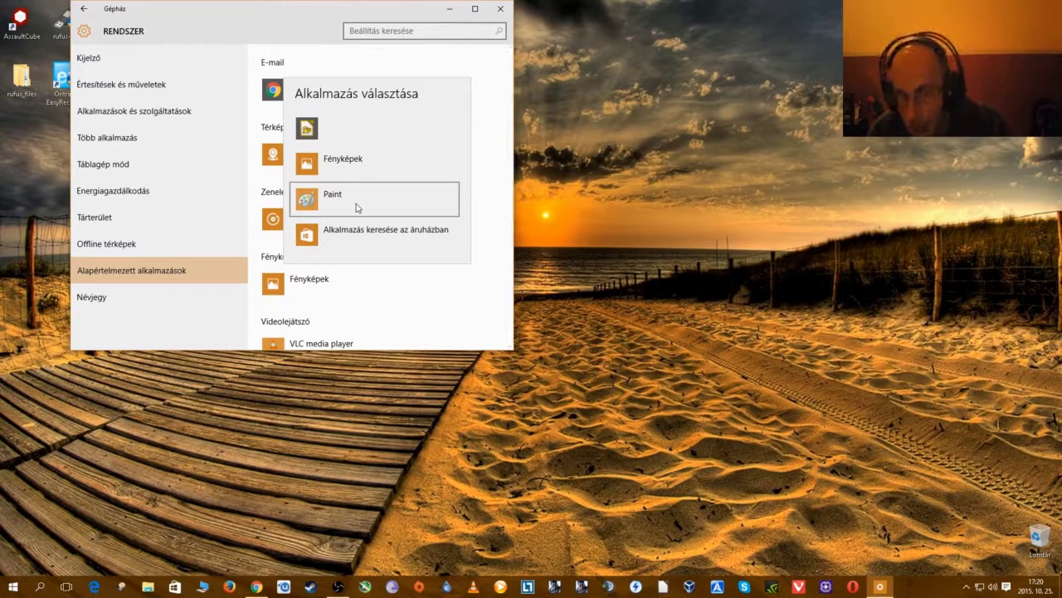
{"action": "left_click", "coordinate": [371, 72]}
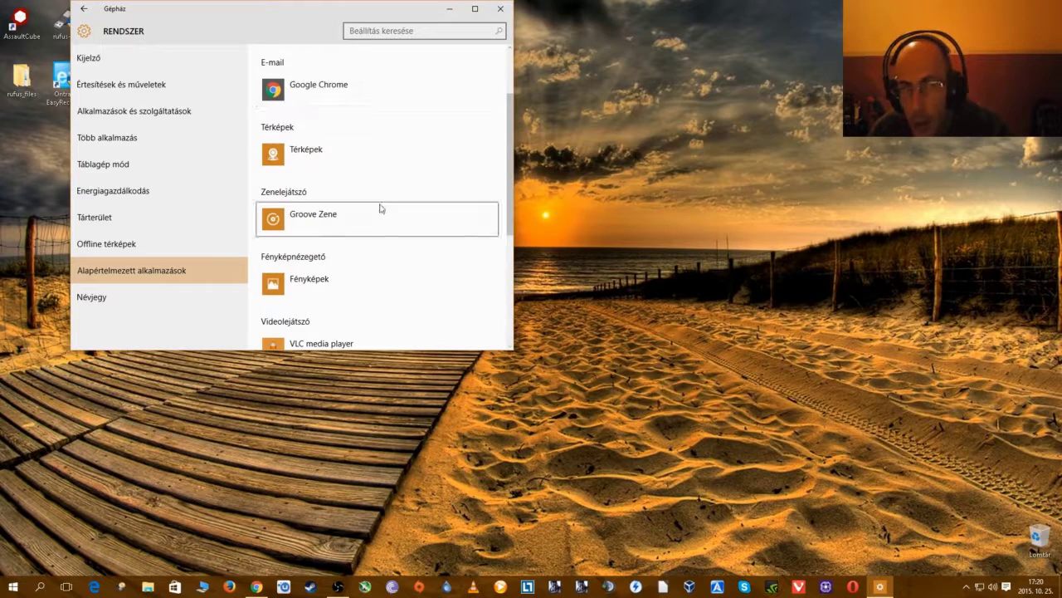
{"action": "scroll", "coordinate": [379, 209], "scroll_direction": "down", "scroll_amount": 3}
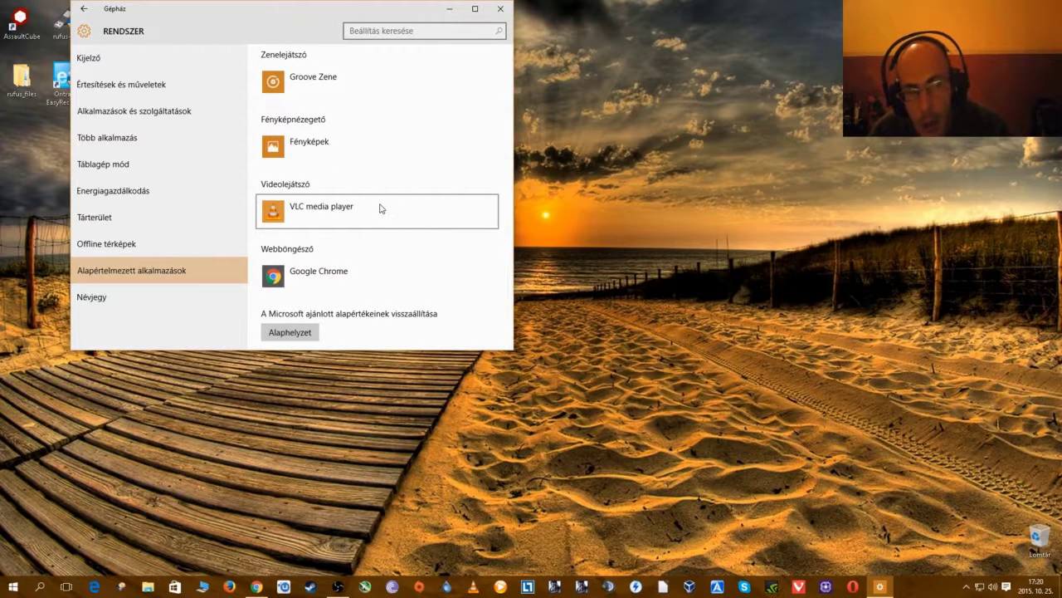
View the computer's details under Névjegy, revisit the installed programs under Alkalmazások és szolgáltatások, and close the settings window
{"action": "left_click", "coordinate": [149, 307]}
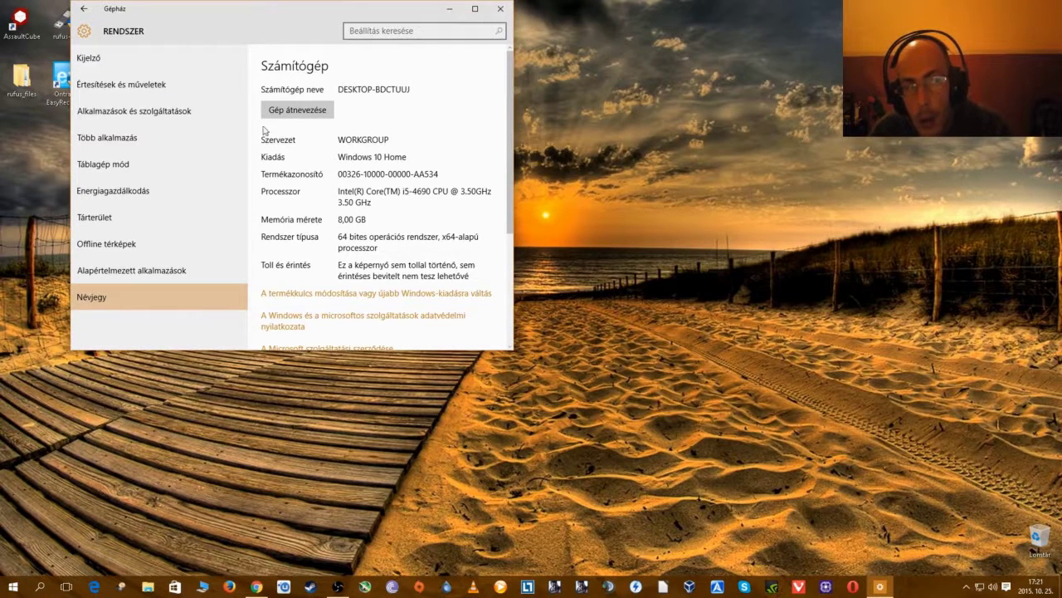
{"action": "left_click", "coordinate": [171, 116]}
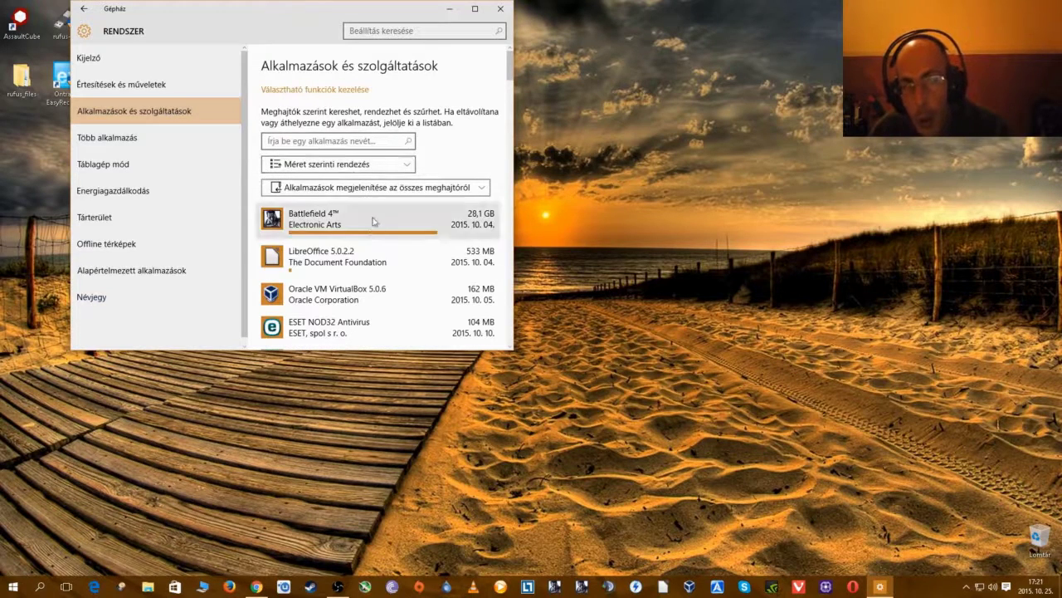
{"action": "scroll", "coordinate": [368, 249], "scroll_direction": "down", "scroll_amount": 1}
{"action": "scroll", "coordinate": [369, 249], "scroll_direction": "down", "scroll_amount": 1}
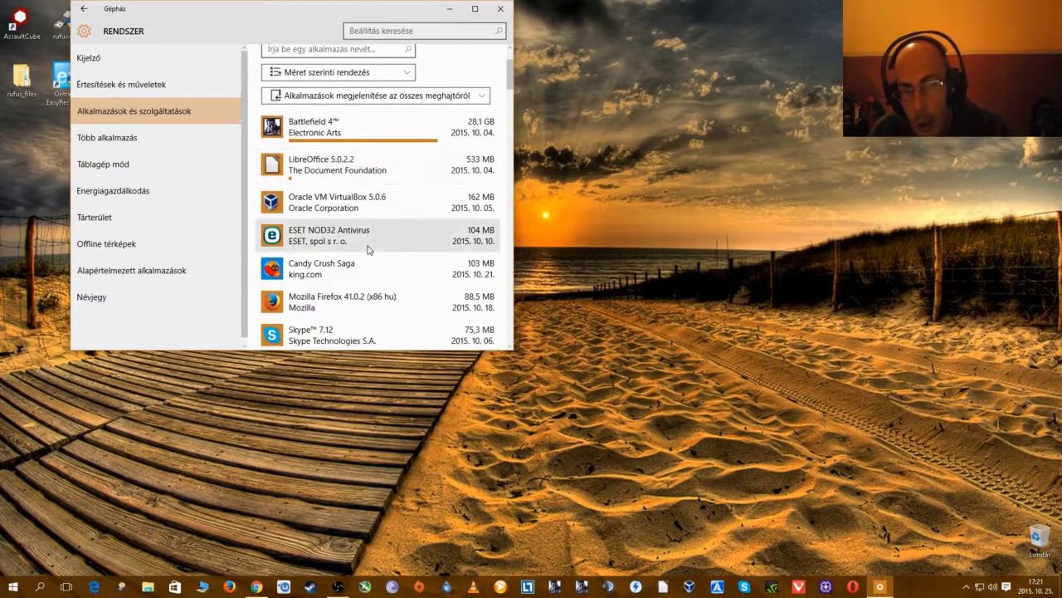
{"action": "left_click", "coordinate": [498, 9]}
Unpin the Flipboard, Xbox and Minecraft tiles from the Szórakozás és felfedezés group in Start
{"action": "left_click", "coordinate": [12, 587]}
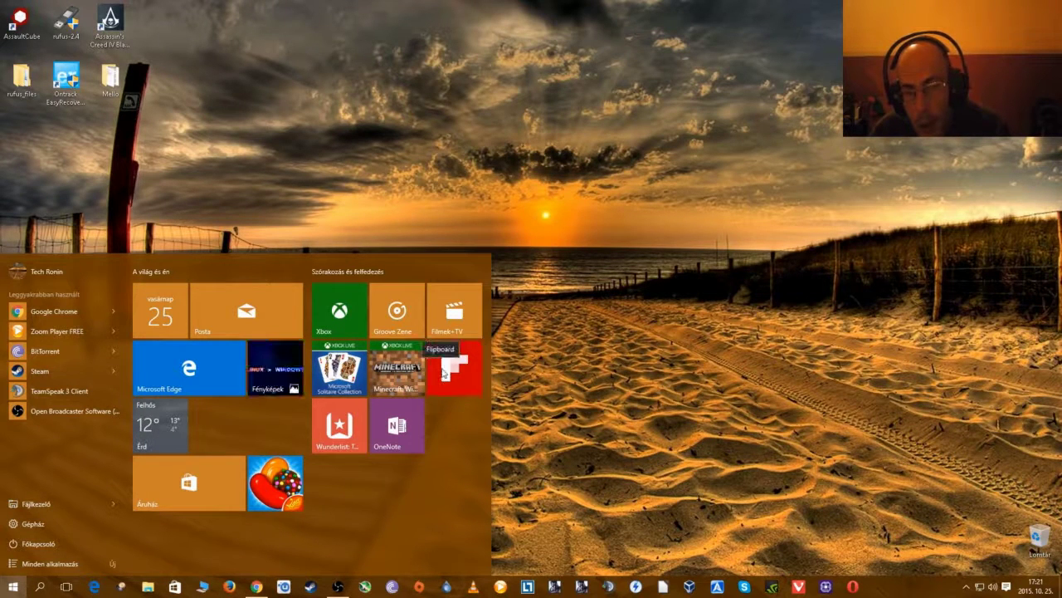
{"action": "right_click", "coordinate": [443, 373]}
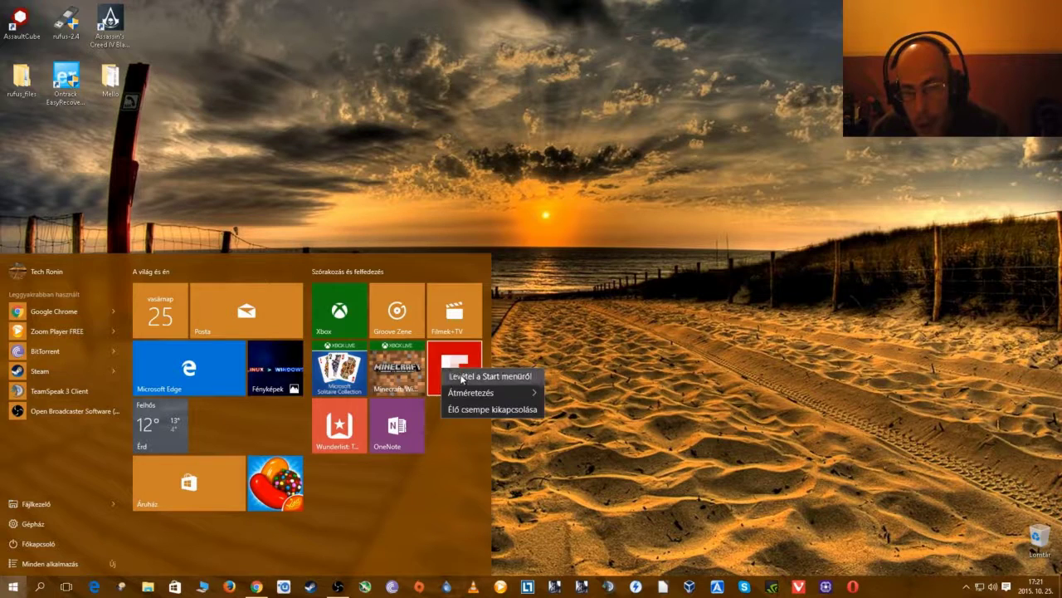
{"action": "left_click", "coordinate": [458, 377]}
{"action": "right_click", "coordinate": [342, 309]}
{"action": "left_click", "coordinate": [386, 332]}
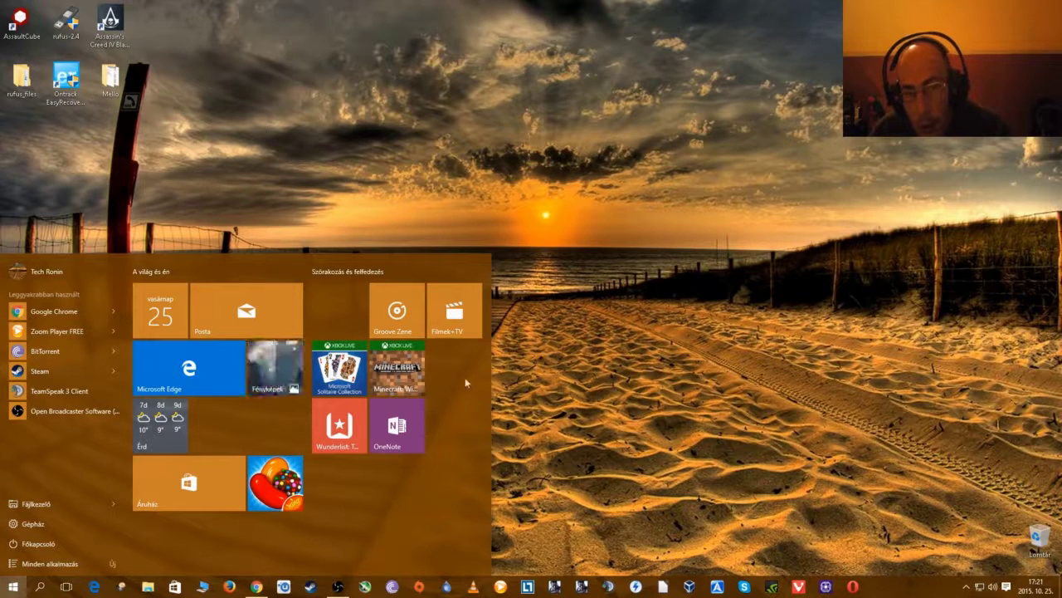
{"action": "right_click", "coordinate": [430, 370]}
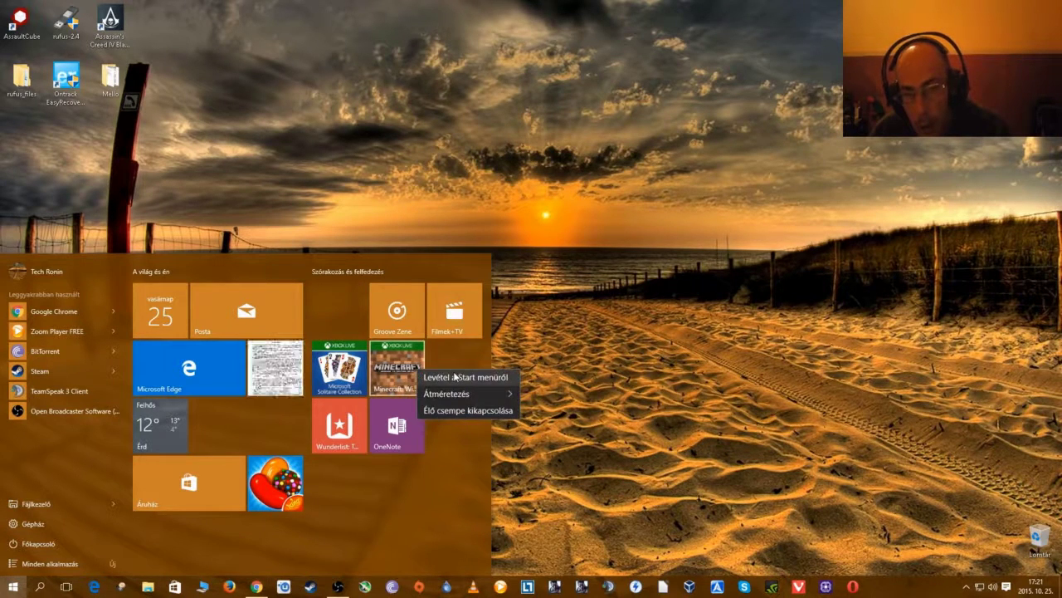
{"action": "left_click", "coordinate": [454, 375]}
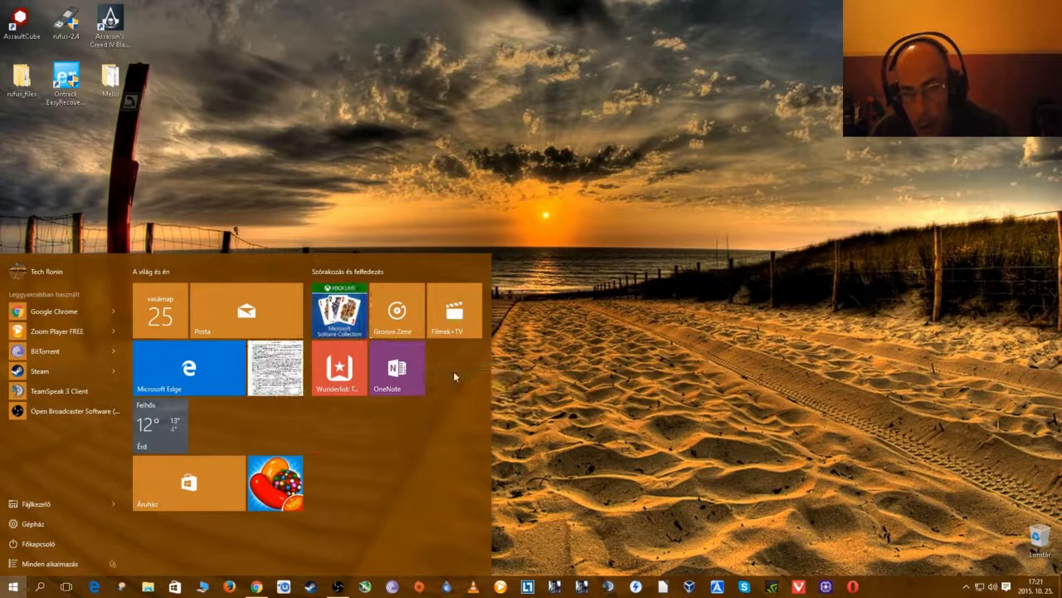
Unpin the Wunderlist and Microsoft Solitaire Collection tiles from Start and return to the desktop
{"action": "right_click", "coordinate": [325, 390]}
{"action": "left_click", "coordinate": [335, 399]}
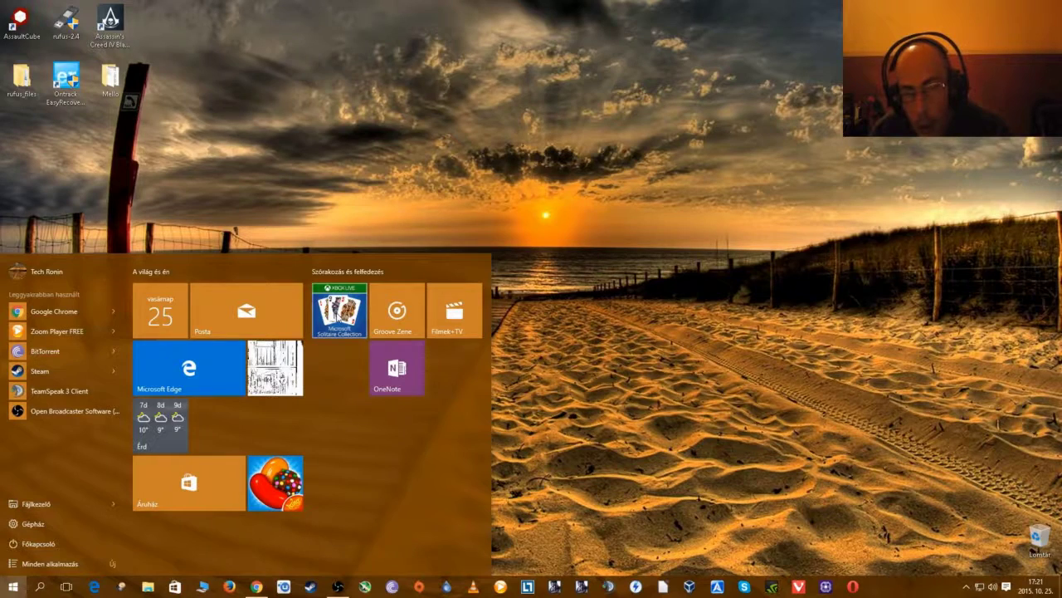
{"action": "right_click", "coordinate": [336, 312]}
{"action": "left_click", "coordinate": [356, 315]}
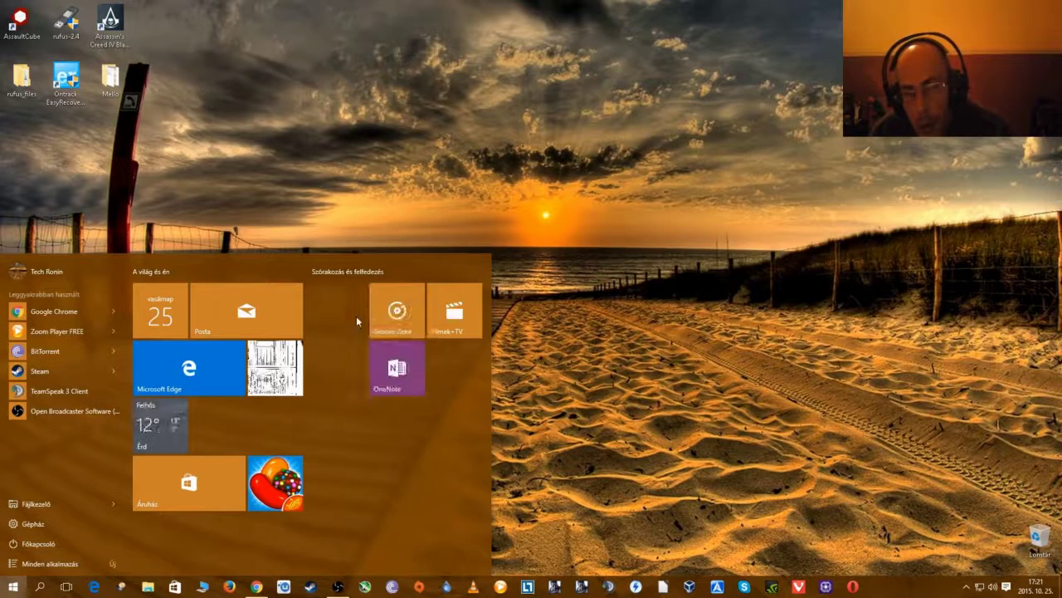
{"action": "left_click", "coordinate": [650, 292]}
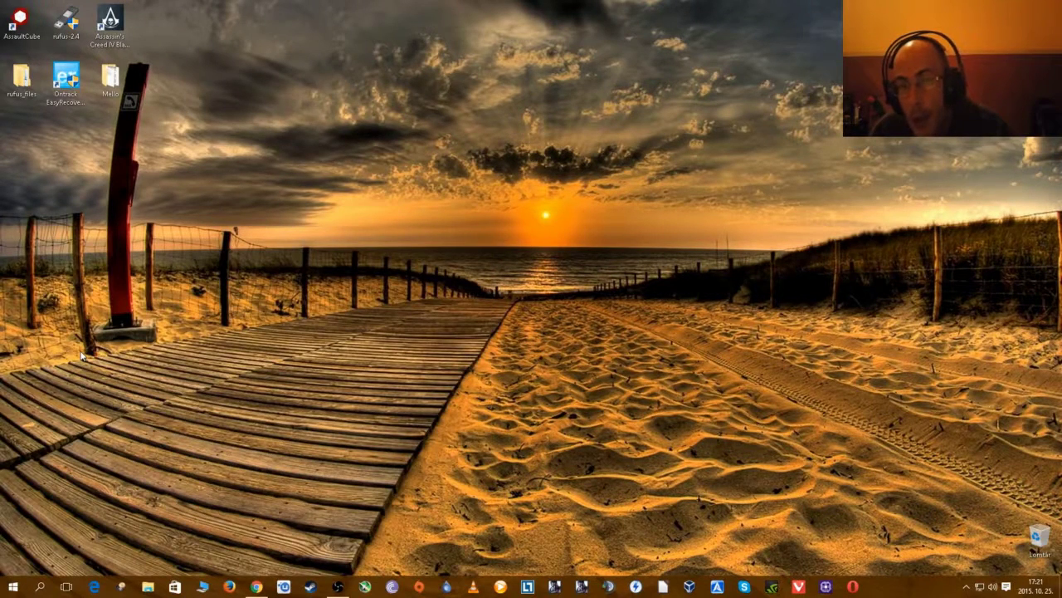